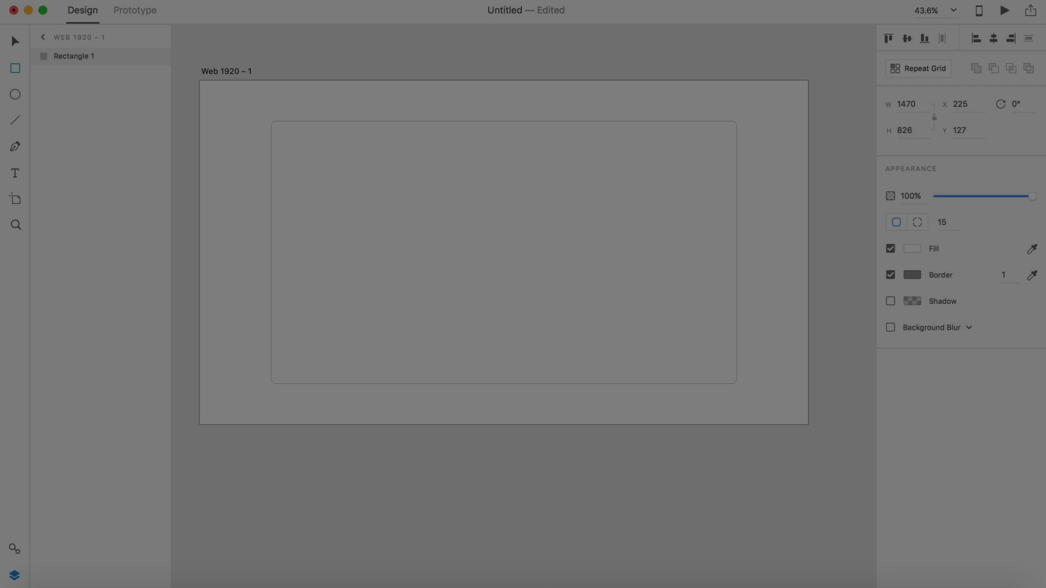
Draw a small circle at the artboard's top right with the Ellipse tool
left_click(613, 469)
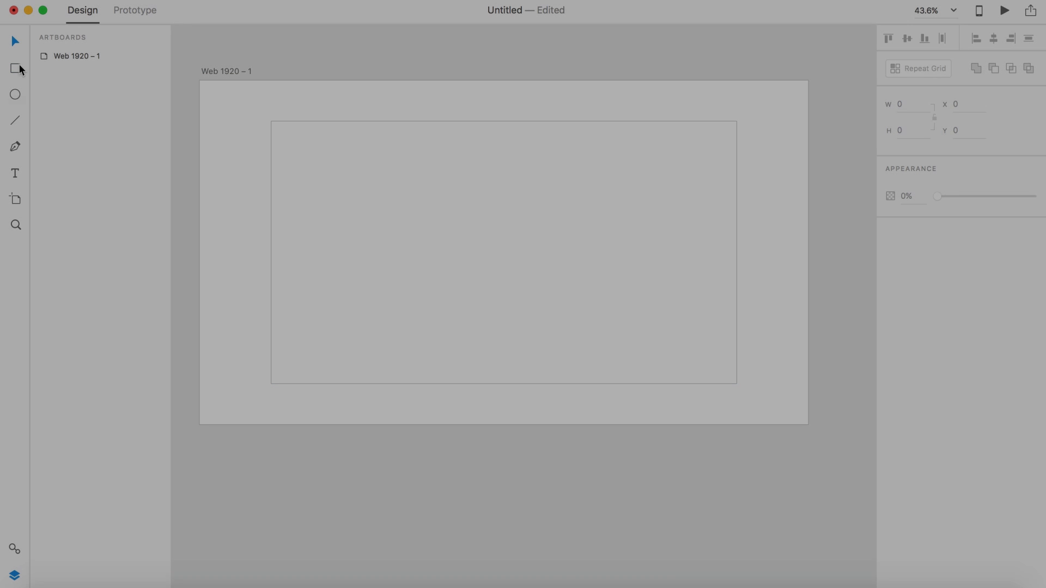
key("e")
left_click_drag(758, 97, 784, 123)
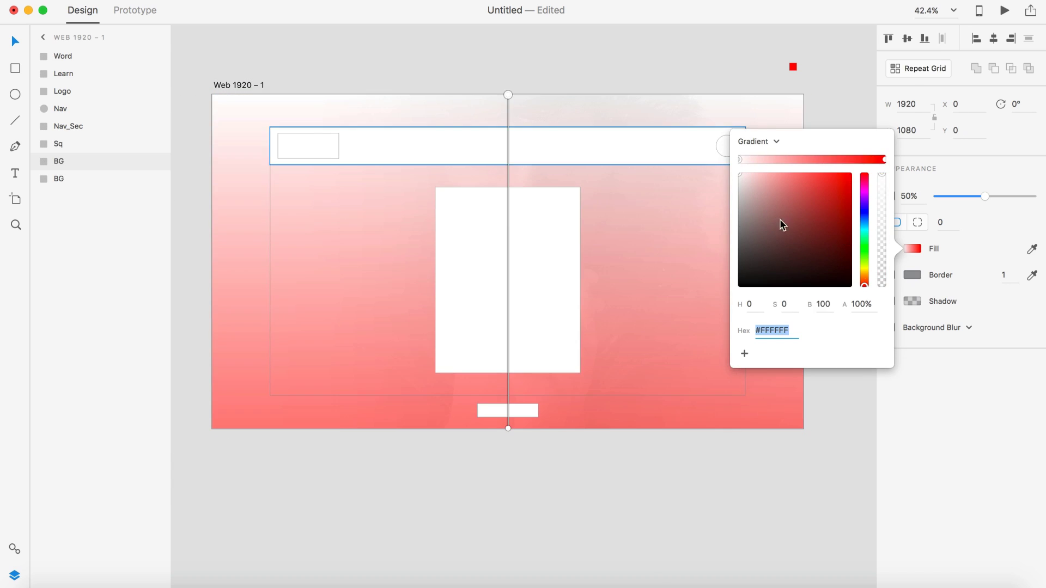
Shift the gradient toward orange-red, add a colour stop, and angle it diagonally to the upper right
left_click_drag(841, 186, 769, 159)
left_click(740, 160)
left_click(785, 159)
left_click_drag(508, 95, 640, 192)
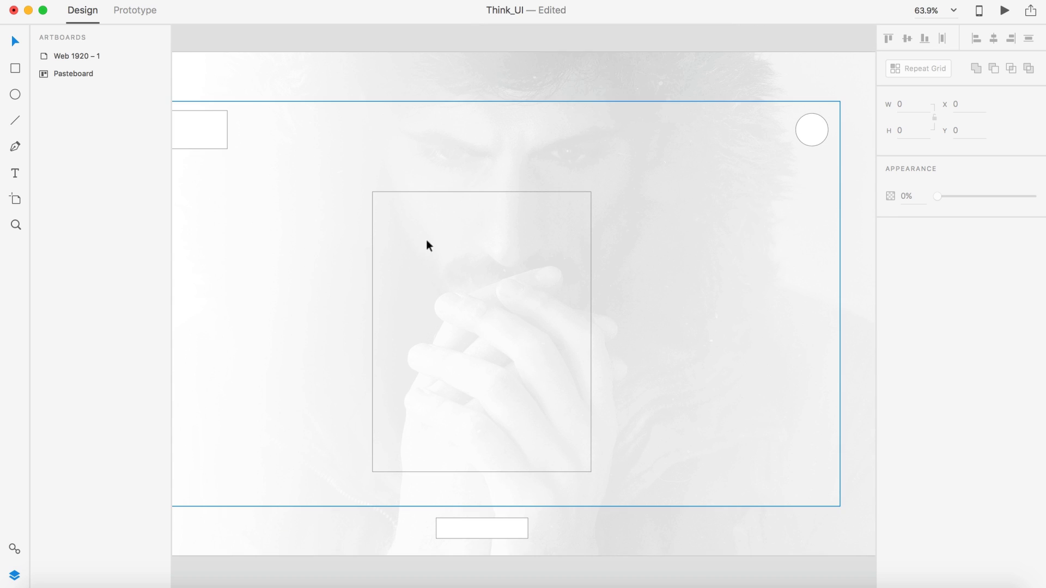
Add a letter text layer and repeat it with its square into four rows
left_click(463, 243)
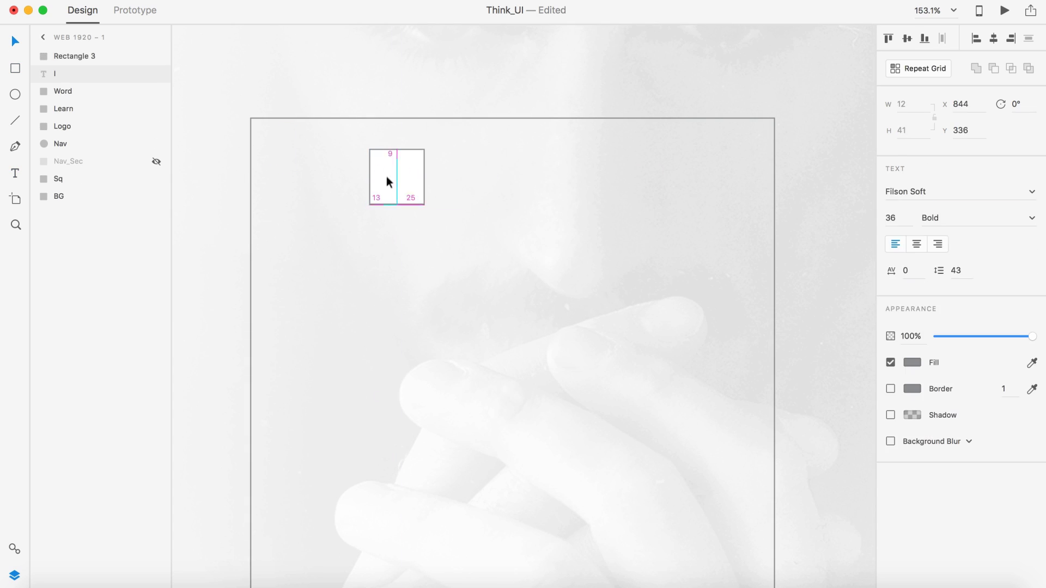
left_click(389, 182, "shift")
left_click_drag(472, 204, 472, 439)
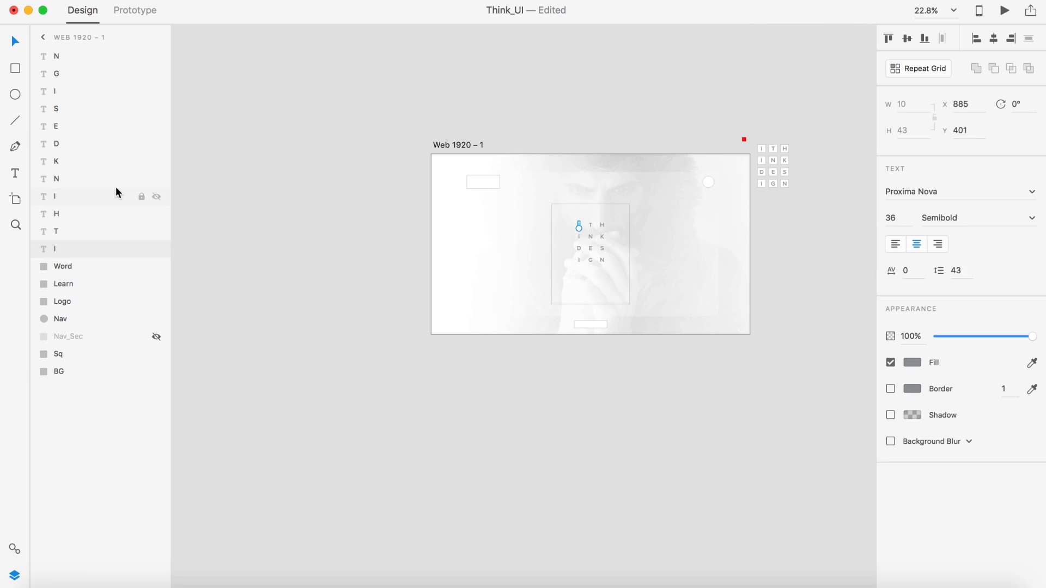
Group the letters as 'I THINK DESIGN', centre the group, and colour the letters white
key("super+g")
double_click(67, 56)
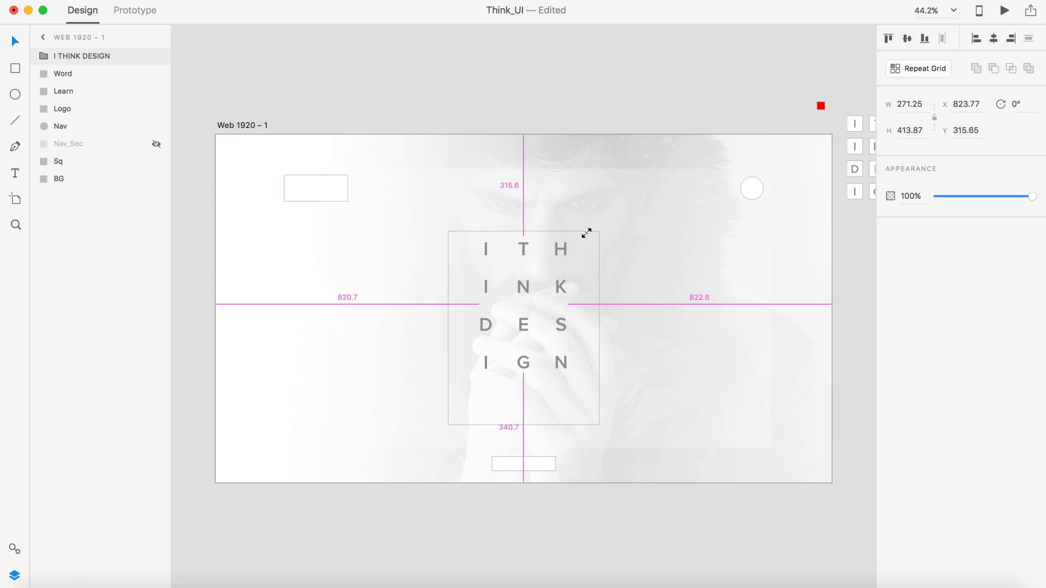
left_click_drag(599, 289, 527, 293)
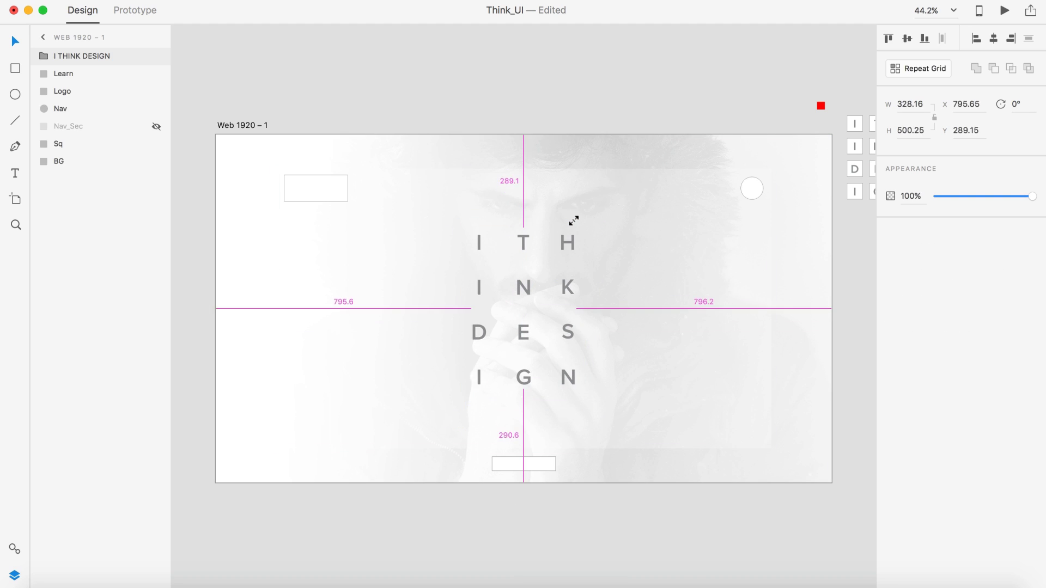
scroll(573, 221, "up", 3)
left_click(426, 242)
double_click(426, 242)
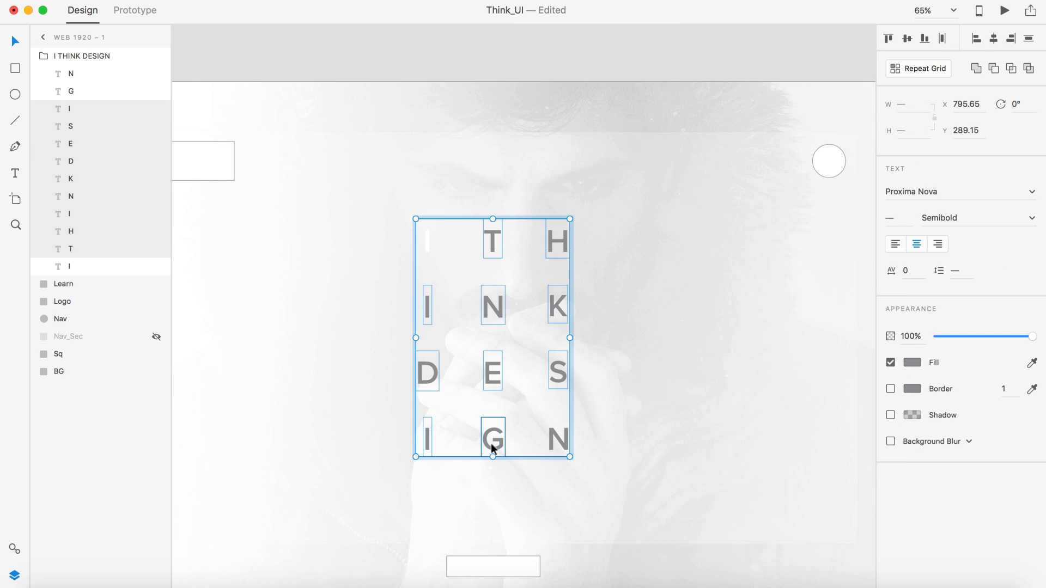
left_click(912, 362)
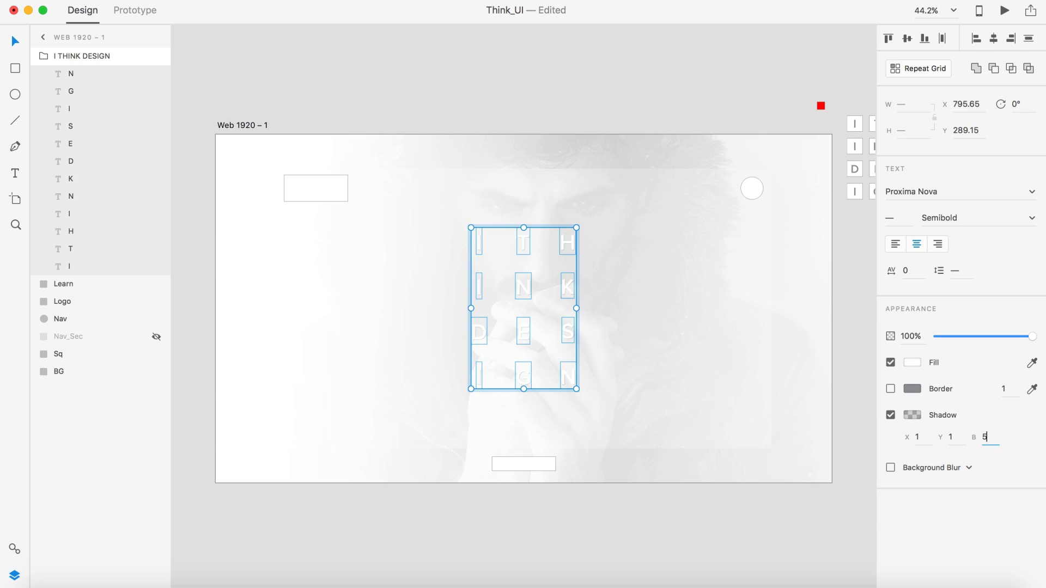
Preview the page, then fill the top-right circle with orange
left_click(690, 520)
key("super+Return")
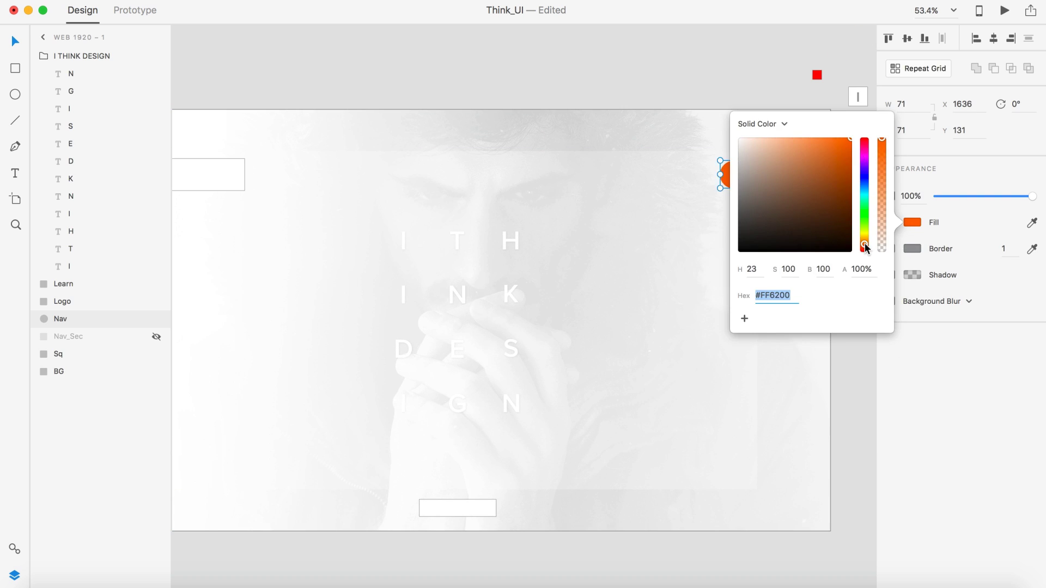
left_click(890, 302)
Zoom out to the whole artboard and place a new text box for the logo
key("super+0")
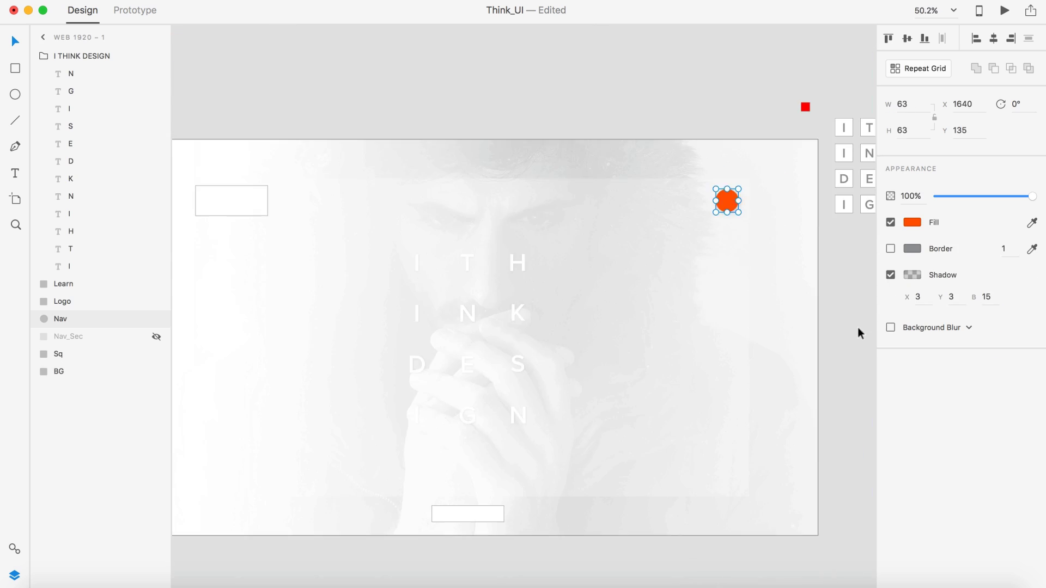
left_click(860, 334)
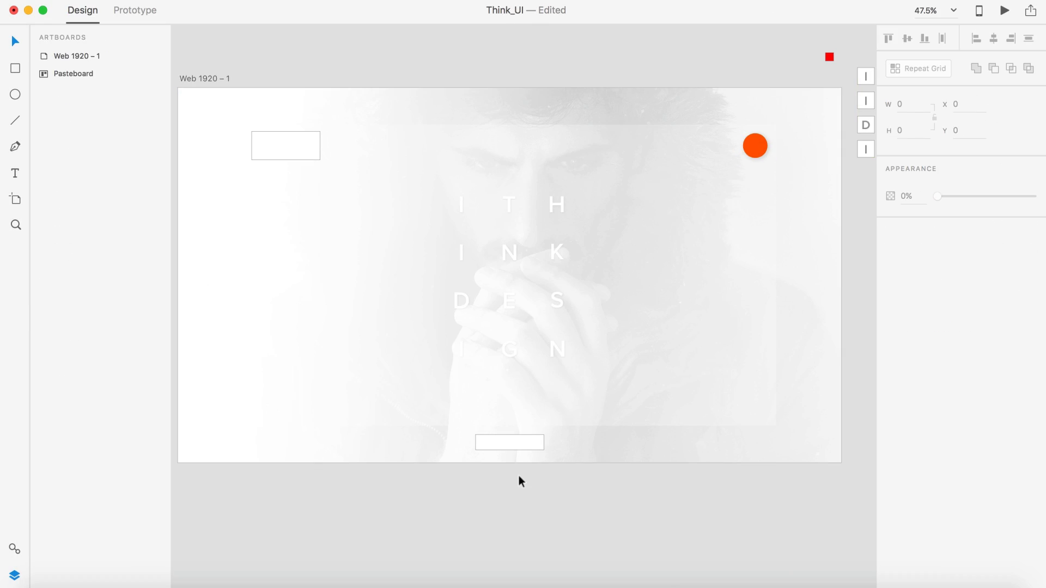
key("t")
left_click(464, 164)
type("Think.")
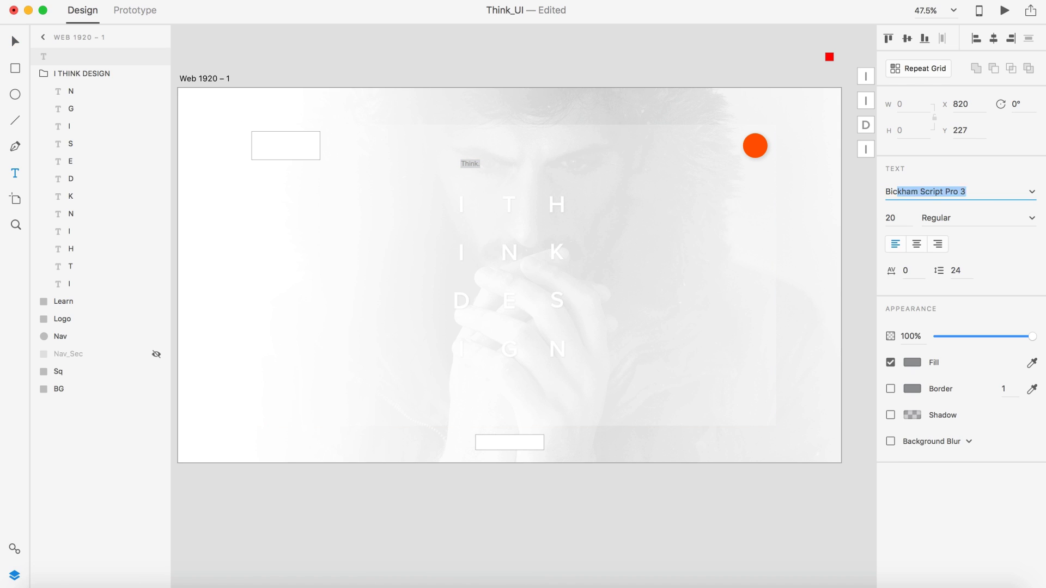
Type 'Interface Design' to complete the User Interface Design subtitle
scroll(516, 387, "up", 5)
type("User")
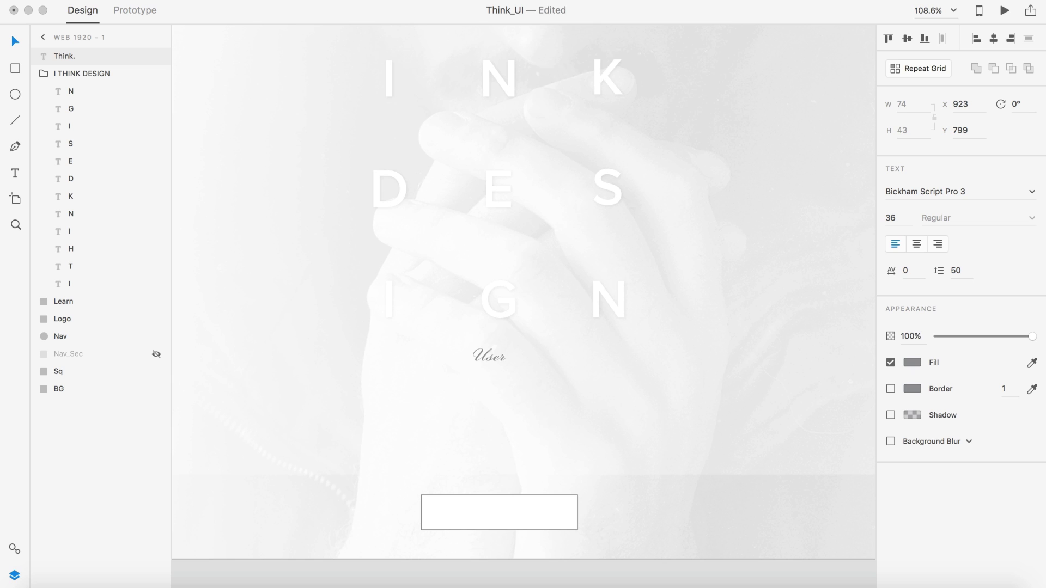
type("Interface Design")
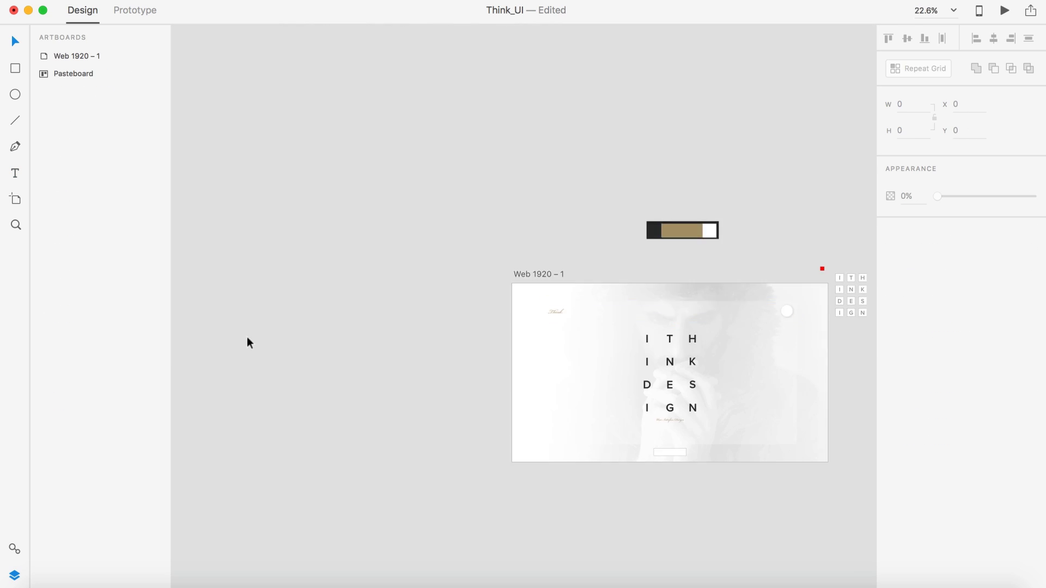
Type the button label text toward MY WORK and close the page preview
type("Hire")
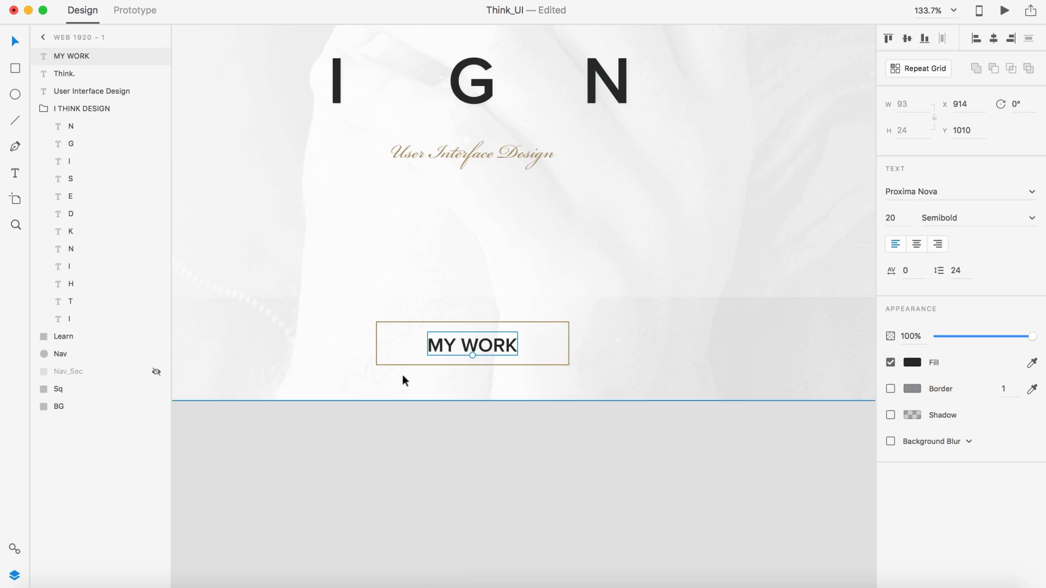
left_click(637, 554)
scroll(636, 549, "up", 5)
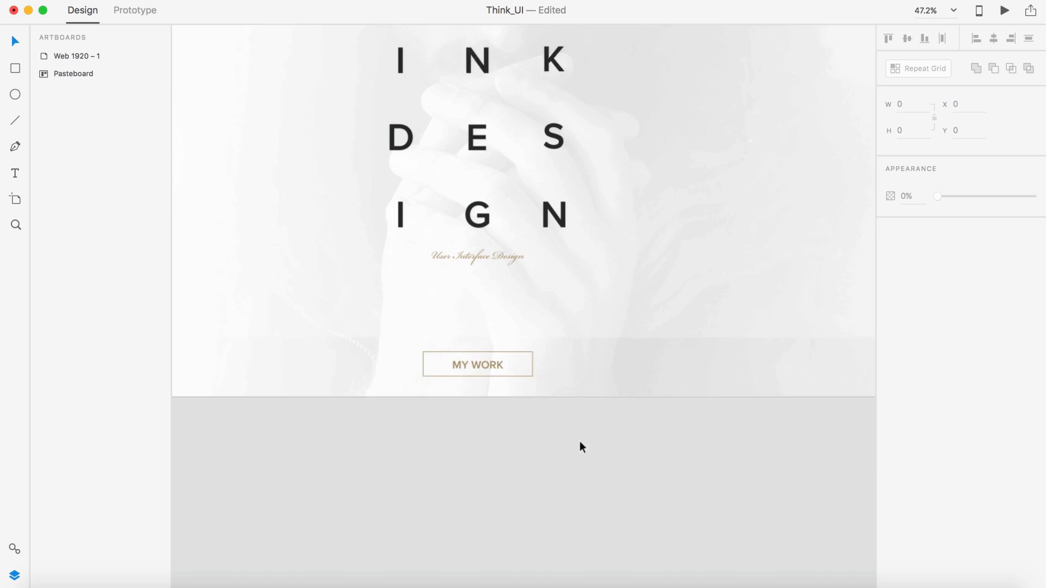
type("M")
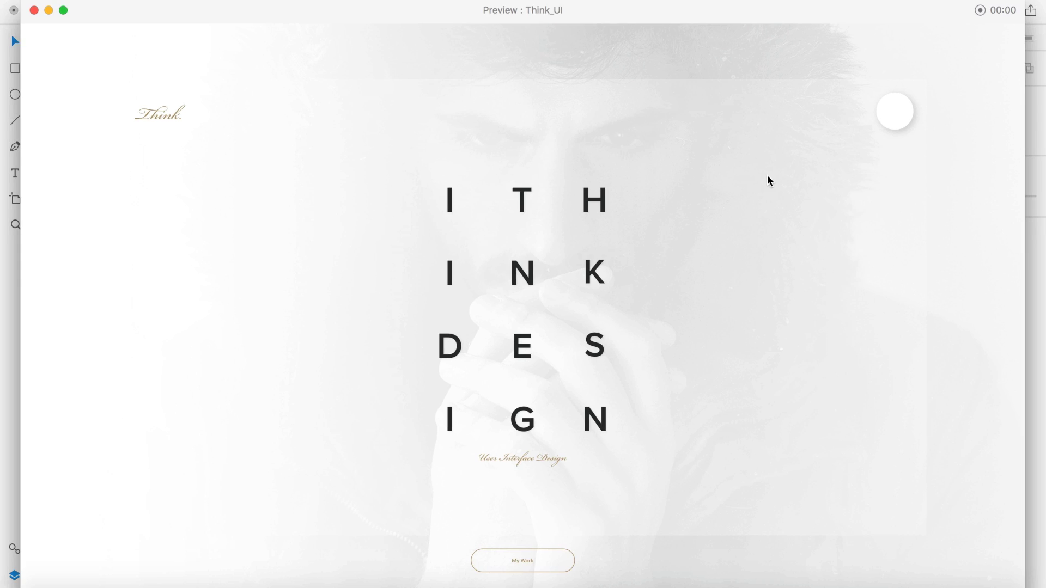
left_click(34, 11)
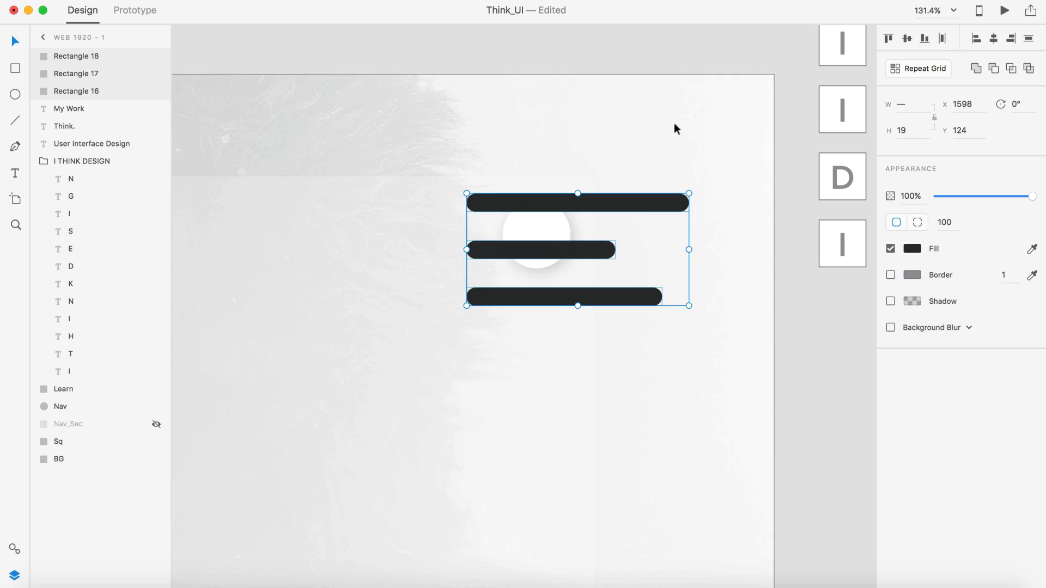
Shrink the three-bar menu icon group
left_click_drag(688, 306, 534, 234)
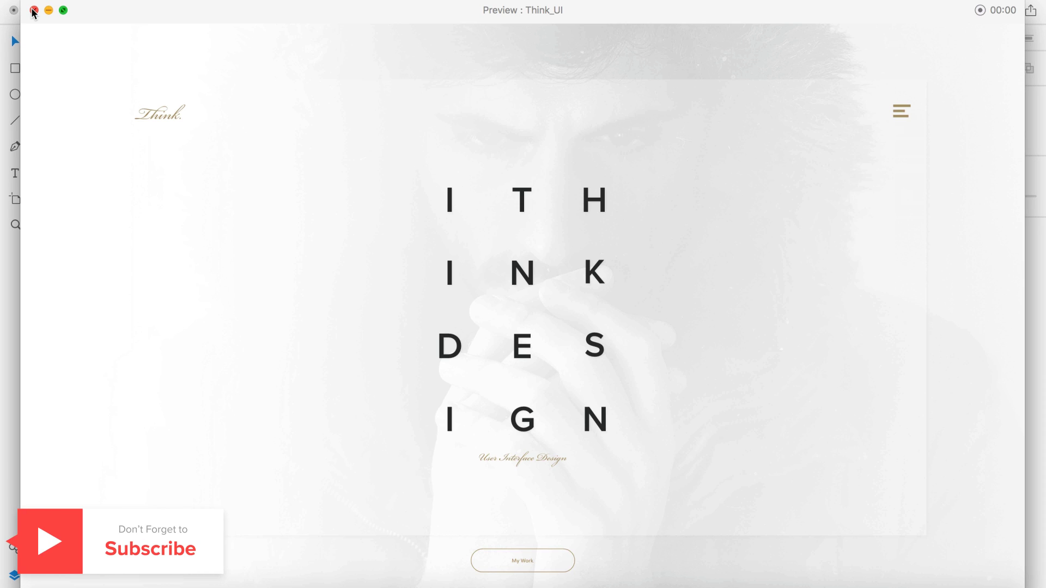
left_click(34, 11)
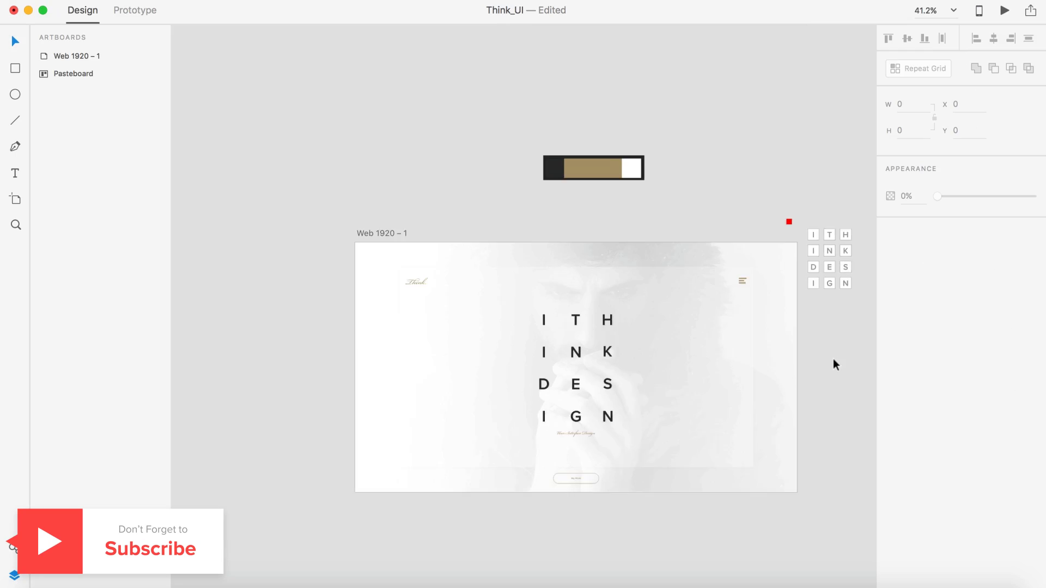